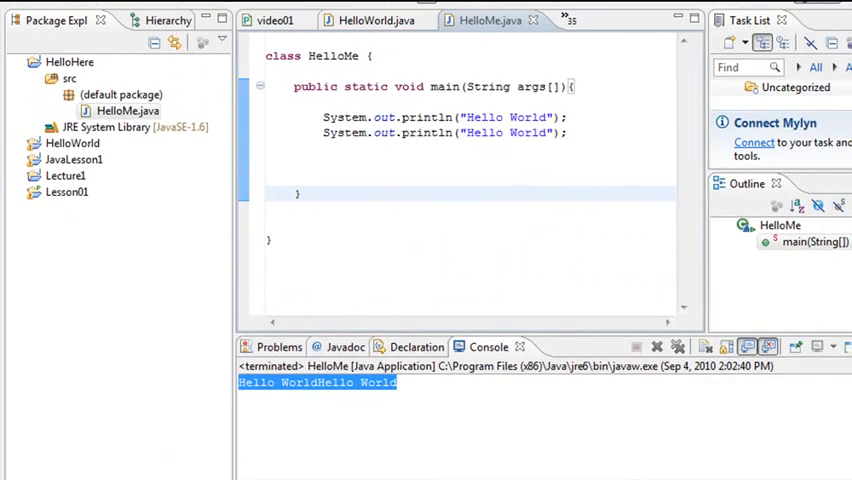
Collapse HelloHere and expand JavaLesson1 > src > (default package) to list its Java files.
{"action": "left_click", "coordinate": [18, 62]}
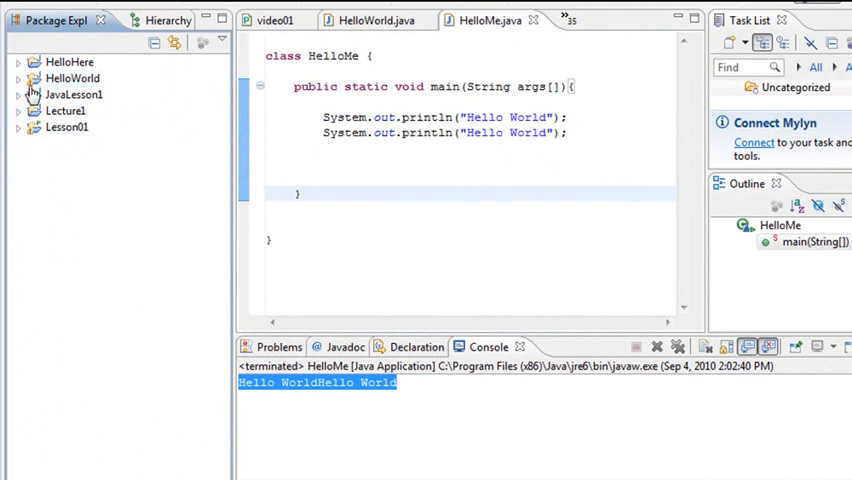
{"action": "left_click", "coordinate": [19, 95]}
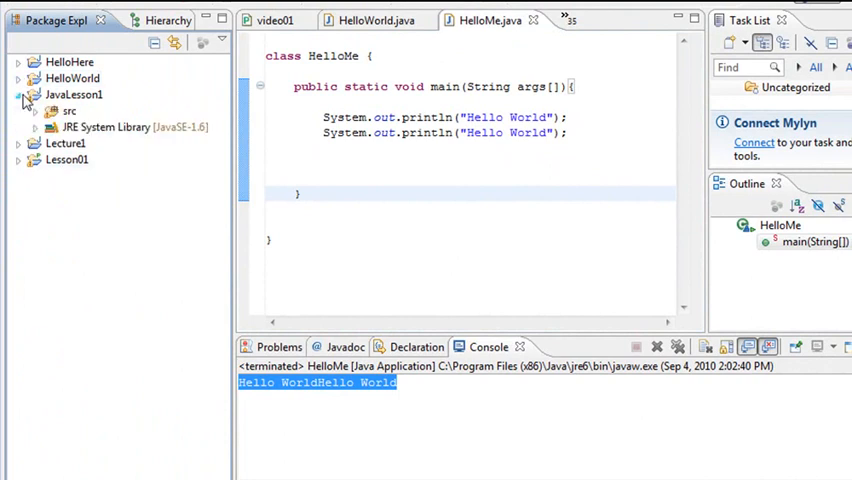
{"action": "left_click", "coordinate": [35, 111]}
{"action": "left_click", "coordinate": [52, 127]}
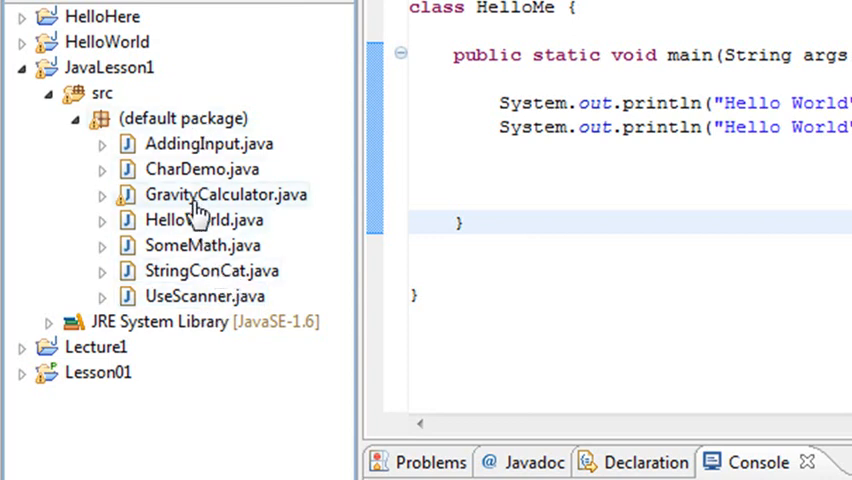
Open StringConCat.java, maximize the editor with Ctrl+M, and highlight the public class declaration.
{"action": "double_click", "coordinate": [200, 272]}
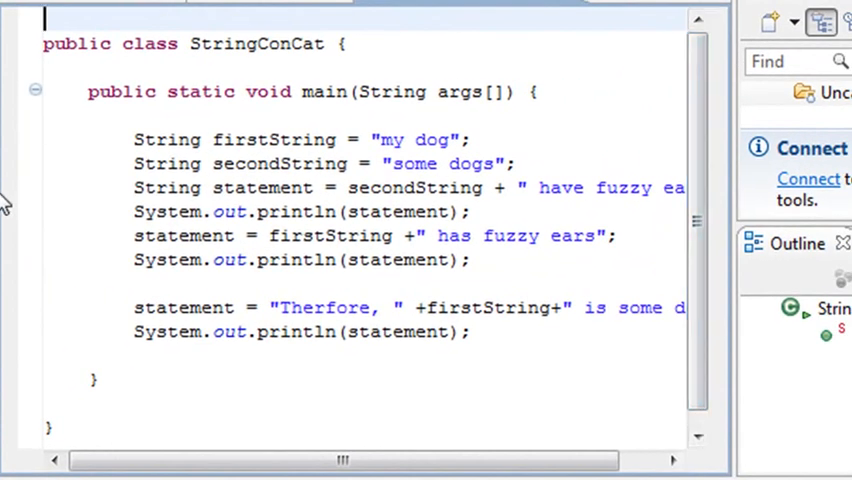
{"action": "key", "text": "ctrl+m"}
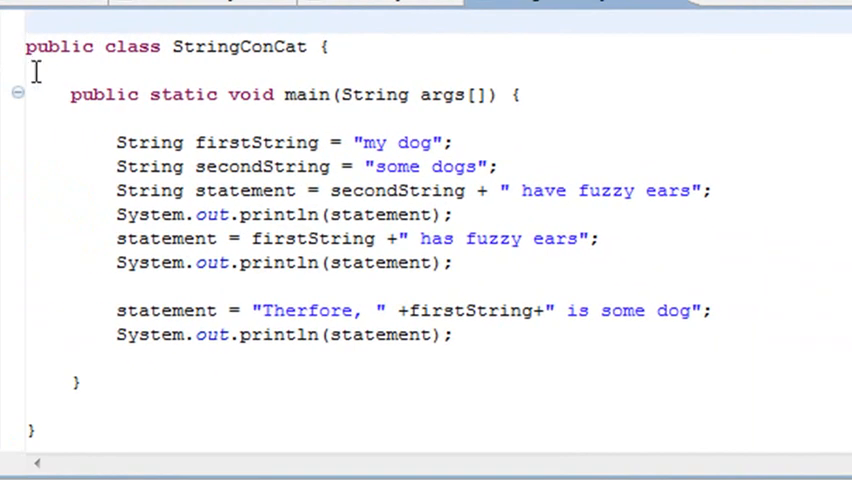
{"action": "left_click_drag", "start_coordinate": [333, 47], "coordinate": [26, 46]}
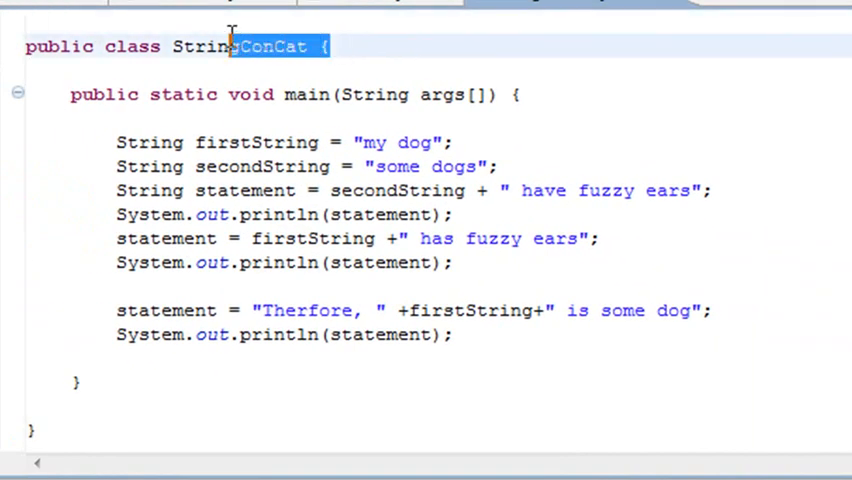
{"action": "left_click_drag", "start_coordinate": [104, 46], "coordinate": [4, 50]}
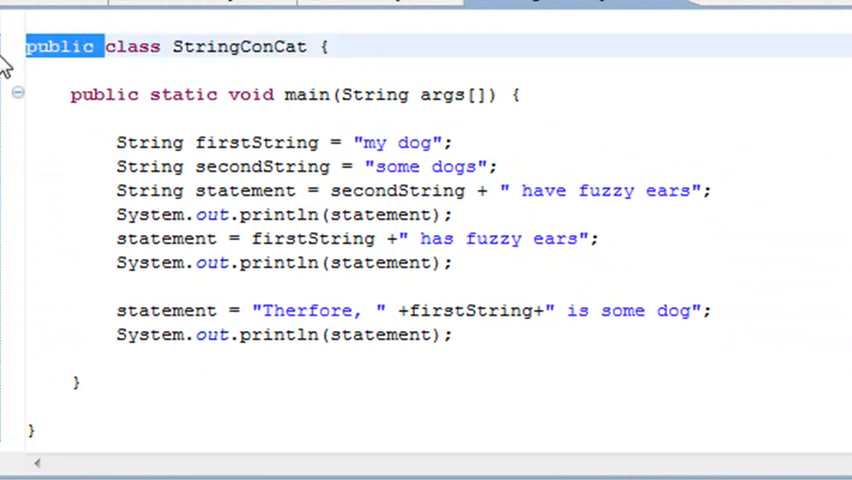
{"action": "left_click", "coordinate": [360, 47]}
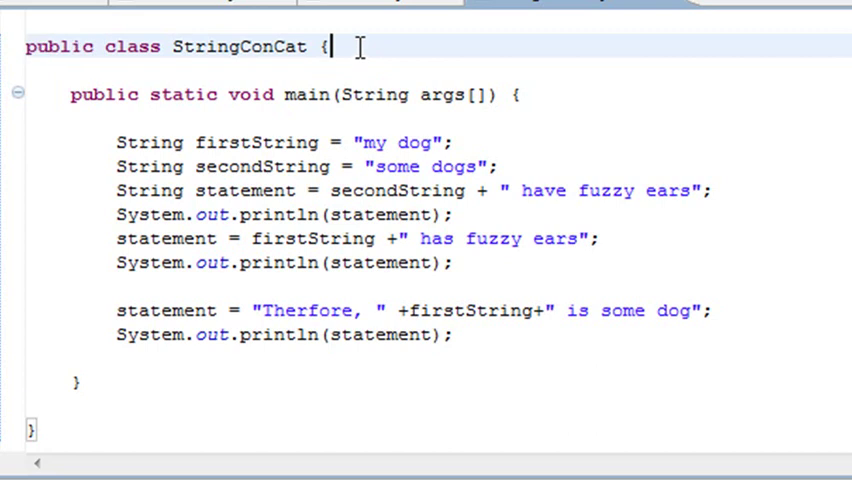
Highlight the main method declaration and point out its String args parameter.
{"action": "left_click", "coordinate": [66, 95]}
{"action": "left_click_drag", "start_coordinate": [66, 95], "coordinate": [548, 103]}
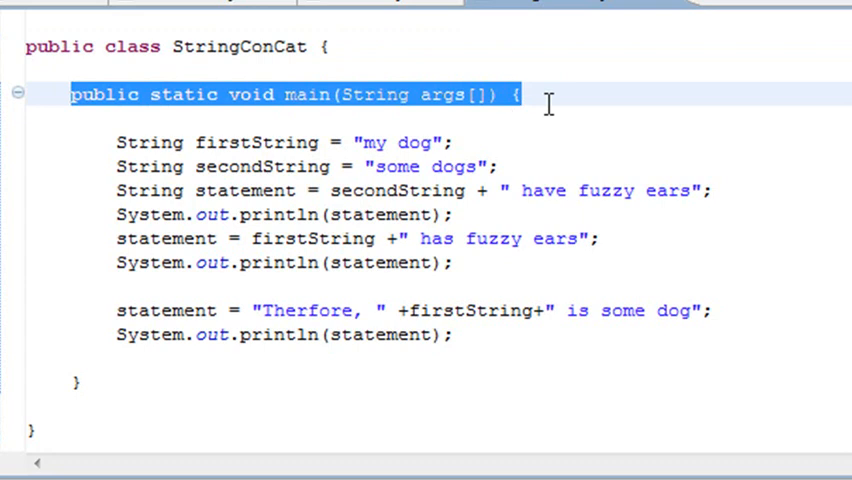
{"action": "left_click", "coordinate": [405, 94]}
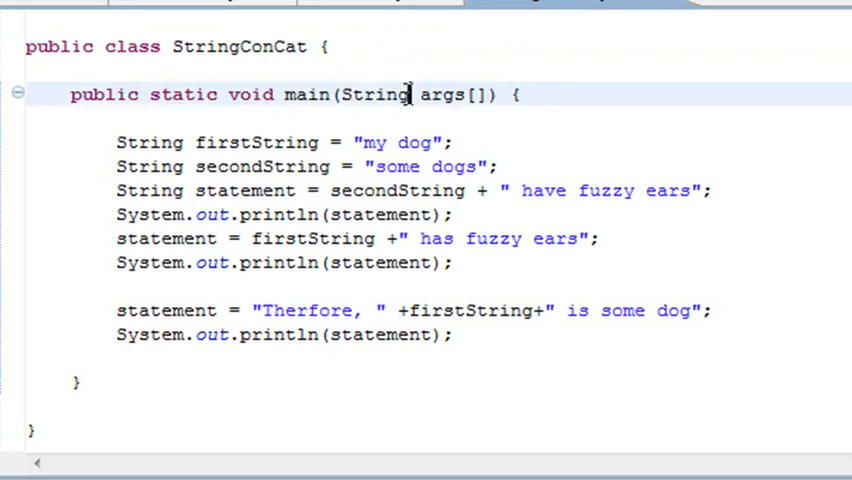
{"action": "left_click", "coordinate": [464, 92]}
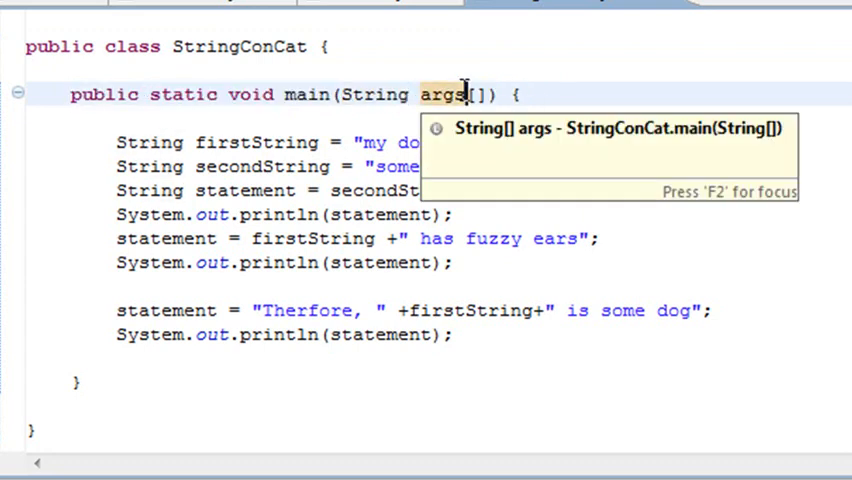
{"action": "left_click", "coordinate": [400, 95]}
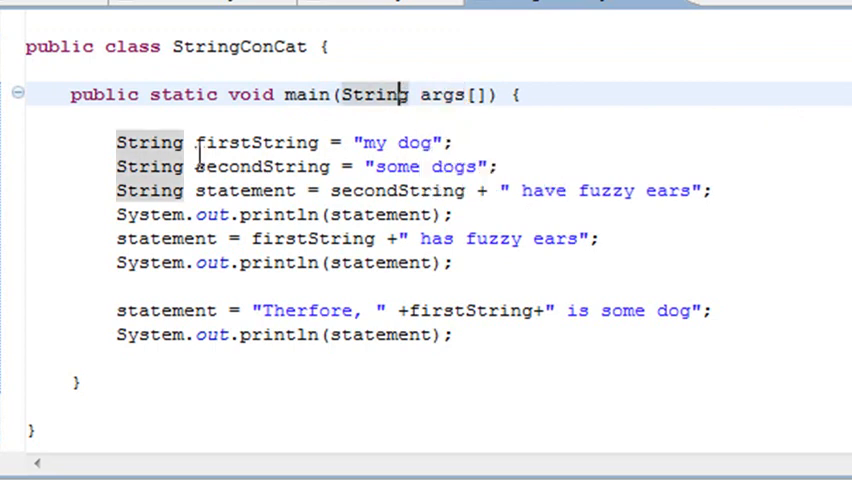
{"action": "left_click", "coordinate": [112, 142]}
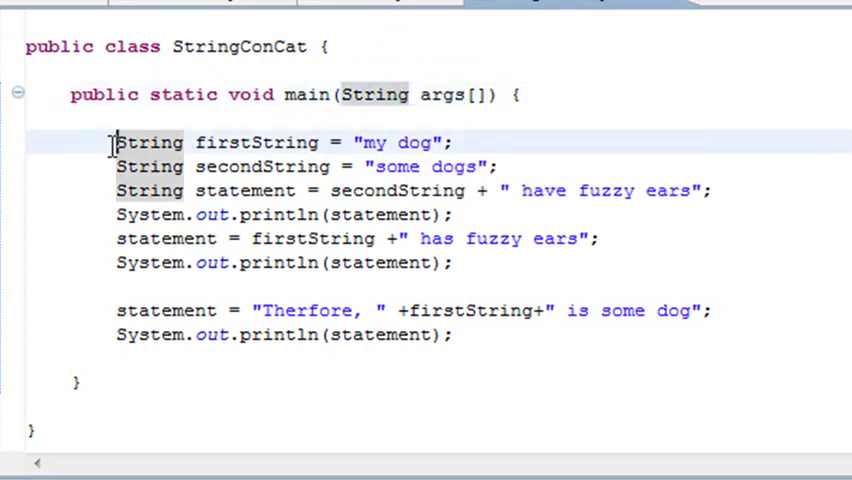
{"action": "left_click", "coordinate": [185, 143]}
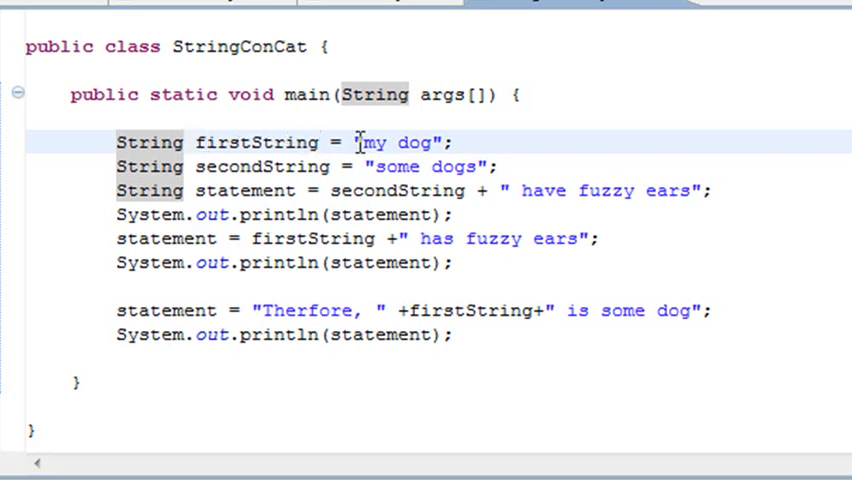
{"action": "left_click", "coordinate": [116, 166]}
{"action": "left_click", "coordinate": [195, 167]}
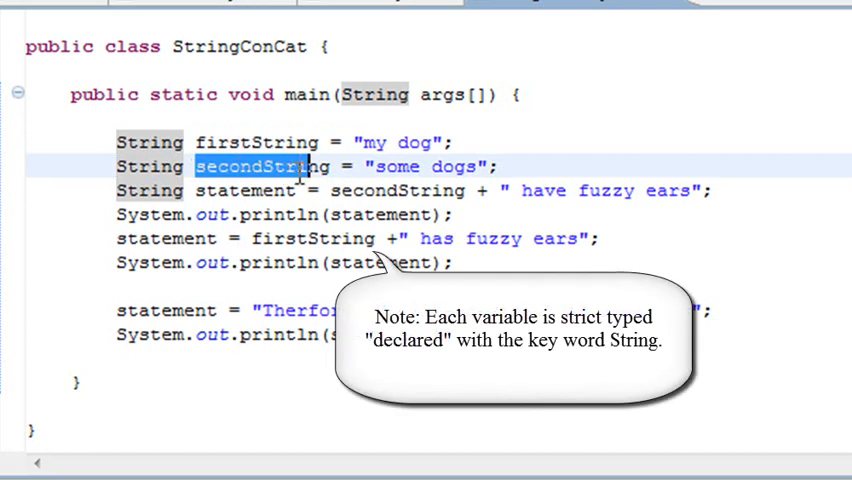
{"action": "left_click_drag", "start_coordinate": [197, 167], "coordinate": [338, 168]}
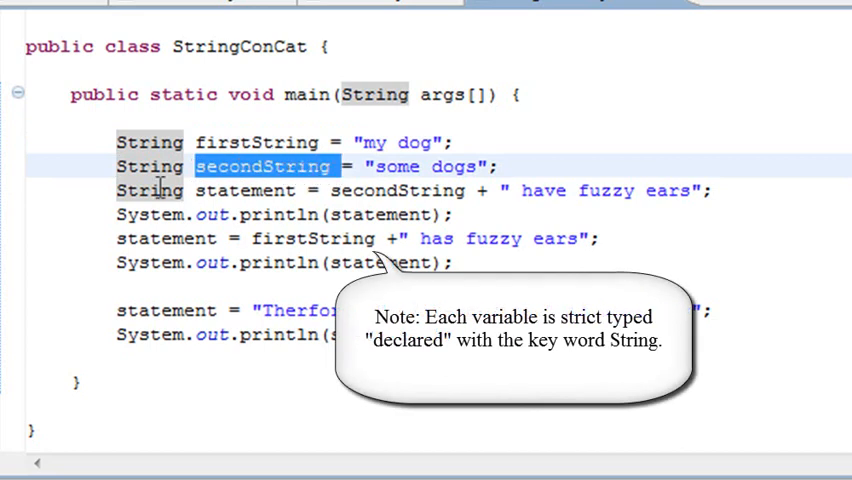
{"action": "left_click_drag", "start_coordinate": [190, 191], "coordinate": [325, 192]}
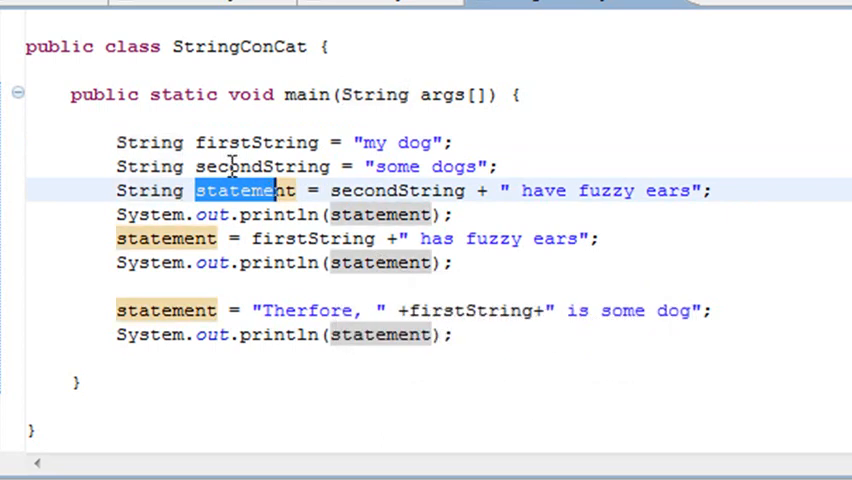
{"action": "left_click_drag", "start_coordinate": [333, 190], "coordinate": [420, 190]}
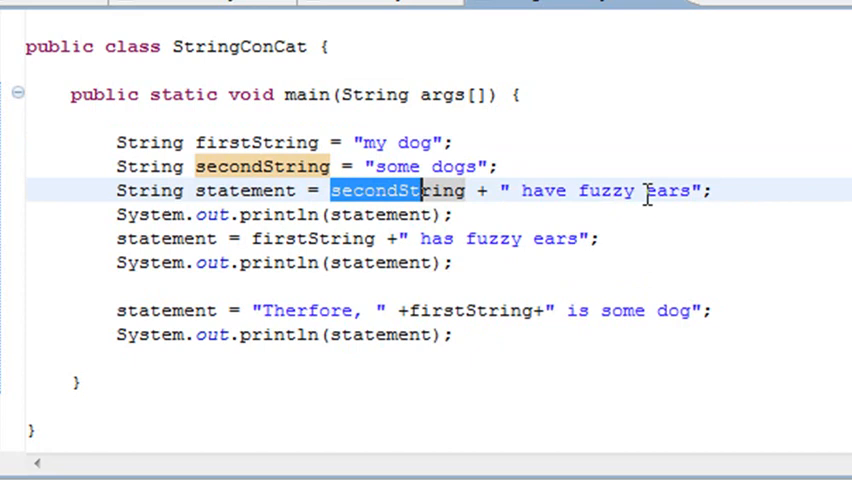
{"action": "left_click", "coordinate": [722, 190]}
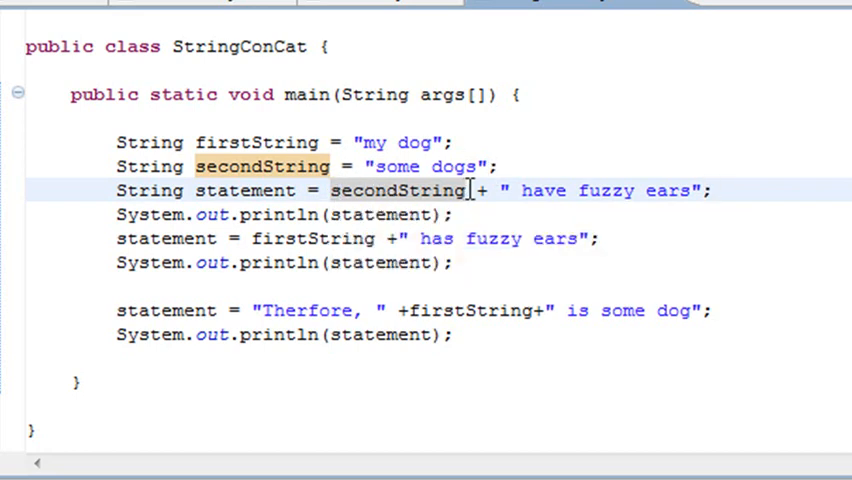
{"action": "left_click", "coordinate": [481, 190]}
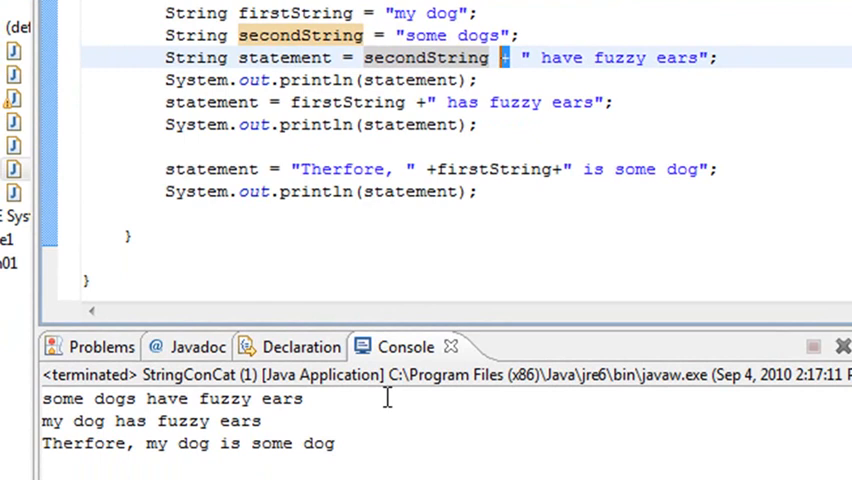
Place the caret in the console output and widen the Package Explorer panel.
{"action": "left_click", "coordinate": [336, 442]}
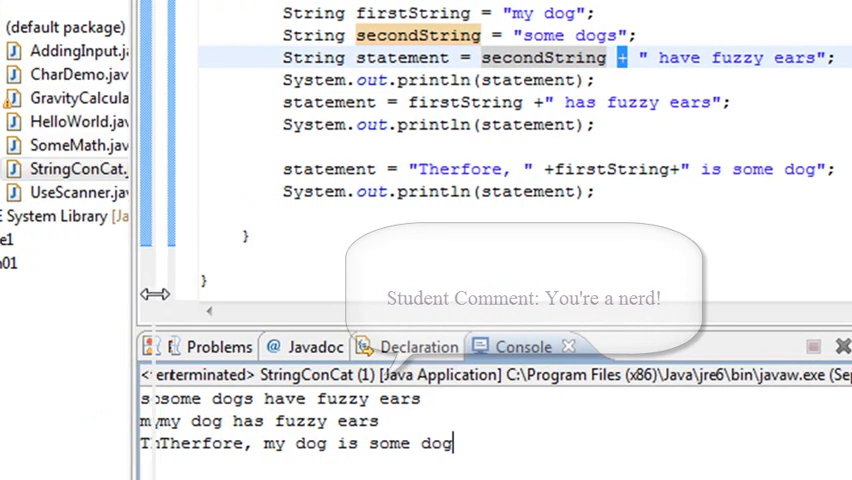
{"action": "left_click_drag", "start_coordinate": [37, 306], "coordinate": [171, 289]}
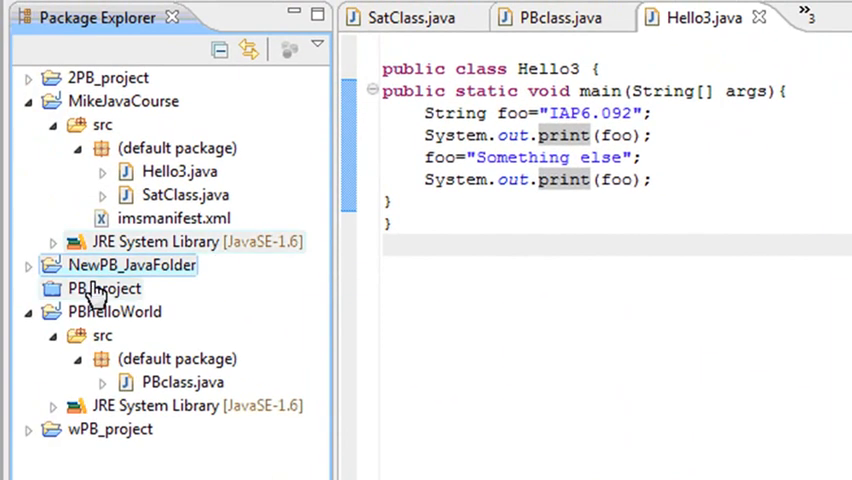
Expand NewPB_JavaFolder and browse JavaLesson1's bin folder of compiled class files.
{"action": "left_click", "coordinate": [24, 265]}
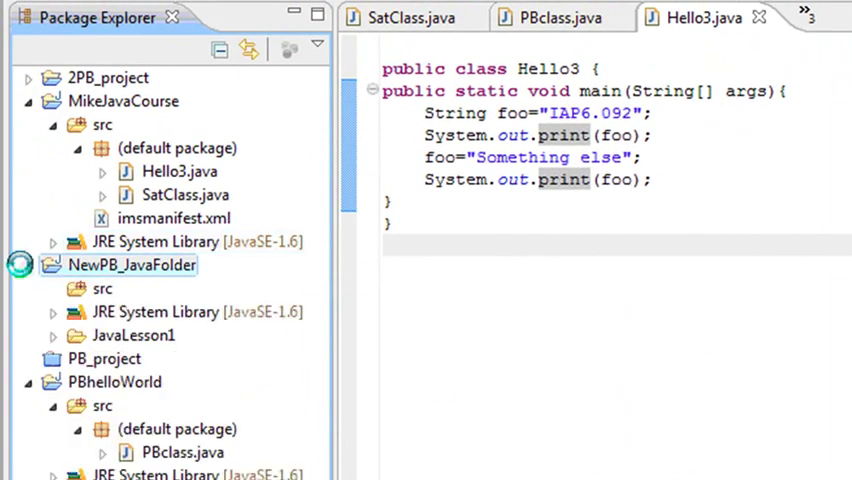
{"action": "left_click", "coordinate": [54, 336]}
{"action": "left_click", "coordinate": [78, 359]}
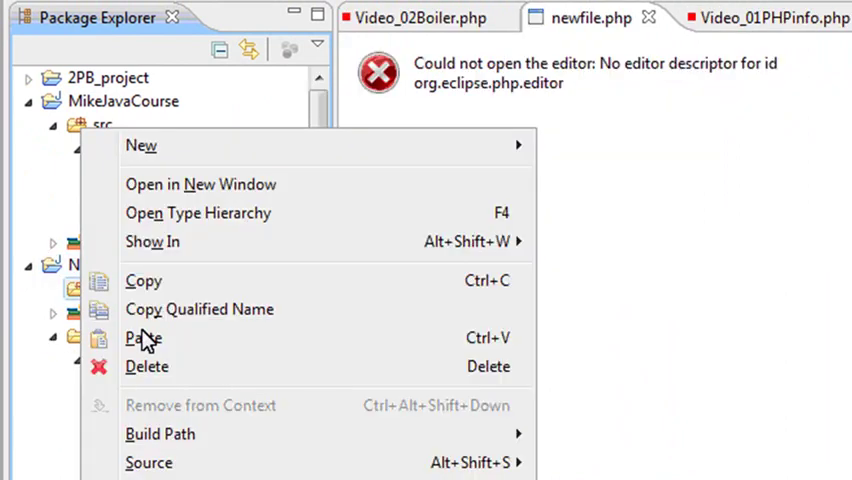
{"action": "left_click", "coordinate": [145, 340]}
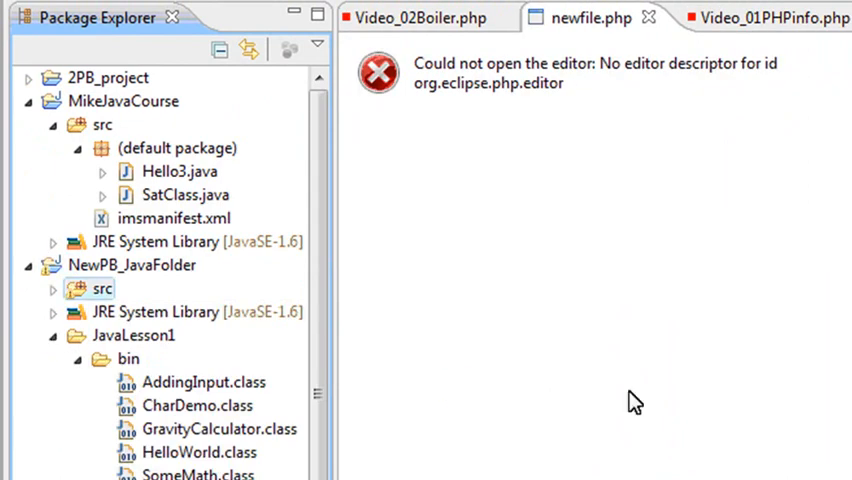
Expand NewPB_JavaFolder's src default package, open AddingInput.java, then collapse the package.
{"action": "left_click", "coordinate": [53, 290]}
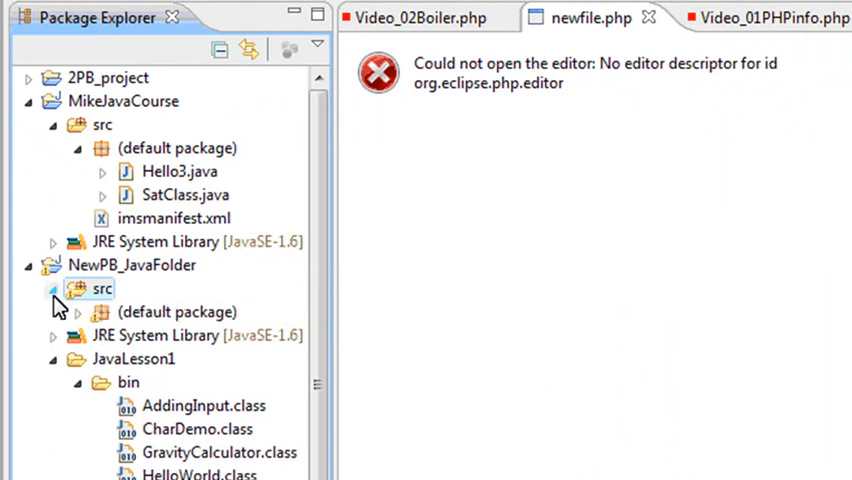
{"action": "left_click", "coordinate": [78, 312]}
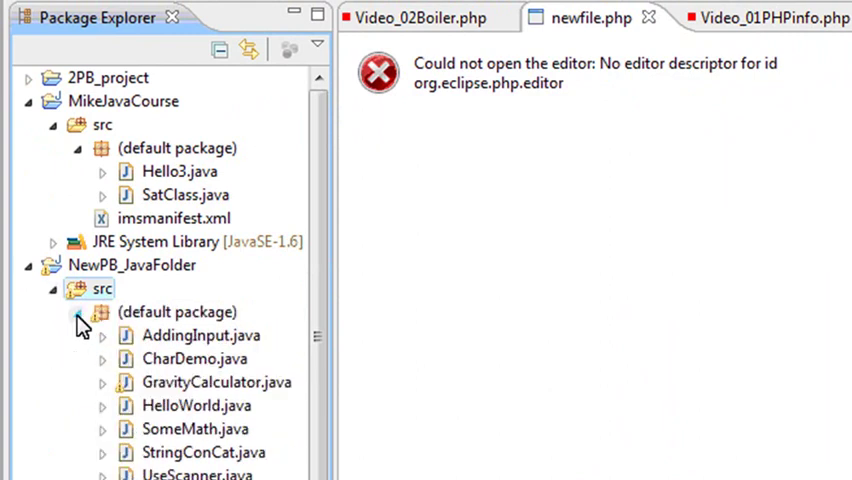
{"action": "double_click", "coordinate": [128, 338]}
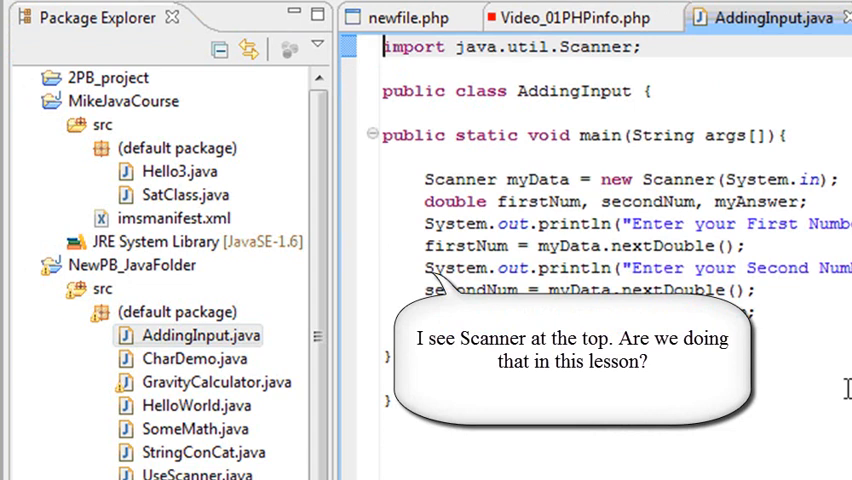
{"action": "left_click", "coordinate": [80, 313]}
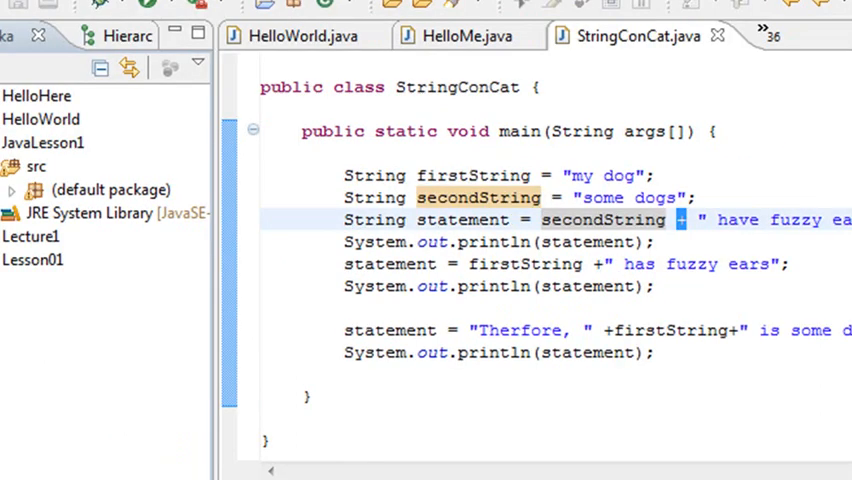
Re-expand the default package, widen the project tree, and open AddingInput.java.
{"action": "left_click", "coordinate": [11, 190]}
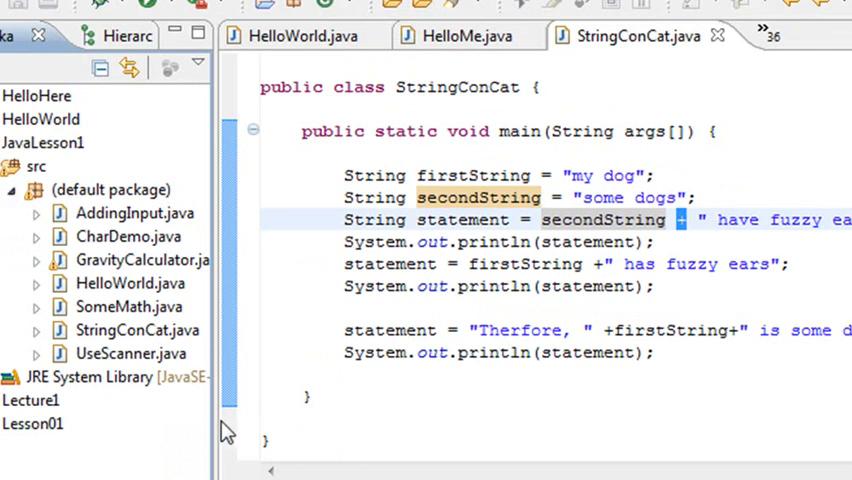
{"action": "left_click_drag", "start_coordinate": [215, 421], "coordinate": [297, 423]}
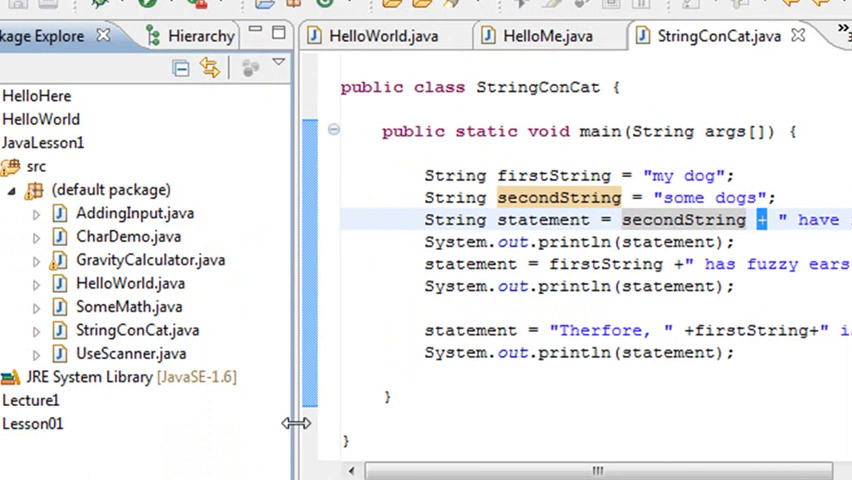
{"action": "double_click", "coordinate": [143, 210]}
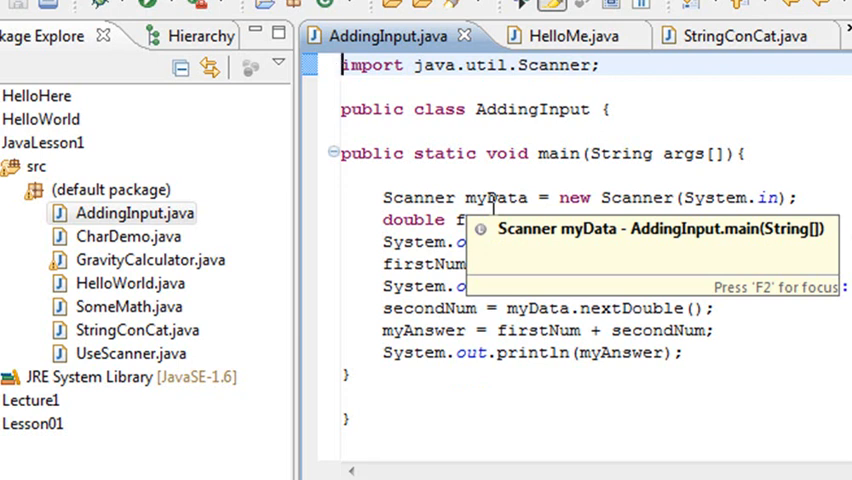
{"action": "left_click", "coordinate": [612, 65]}
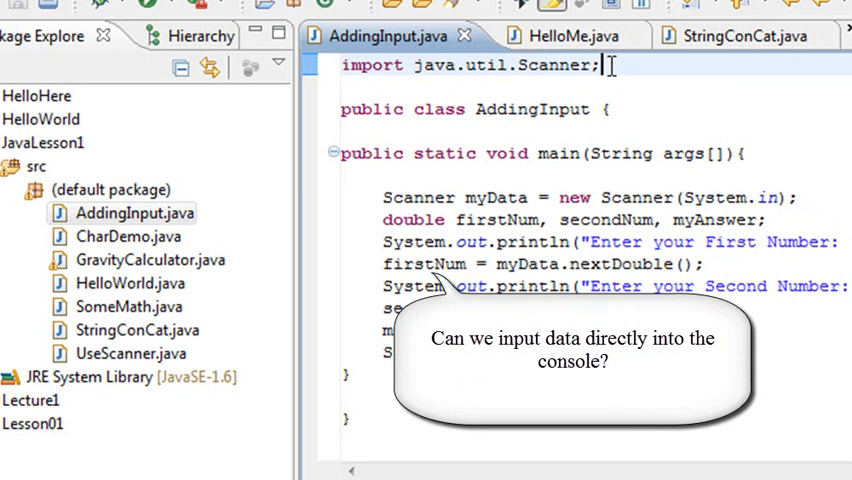
{"action": "left_click_drag", "start_coordinate": [612, 65], "coordinate": [326, 65]}
{"action": "left_click", "coordinate": [628, 65]}
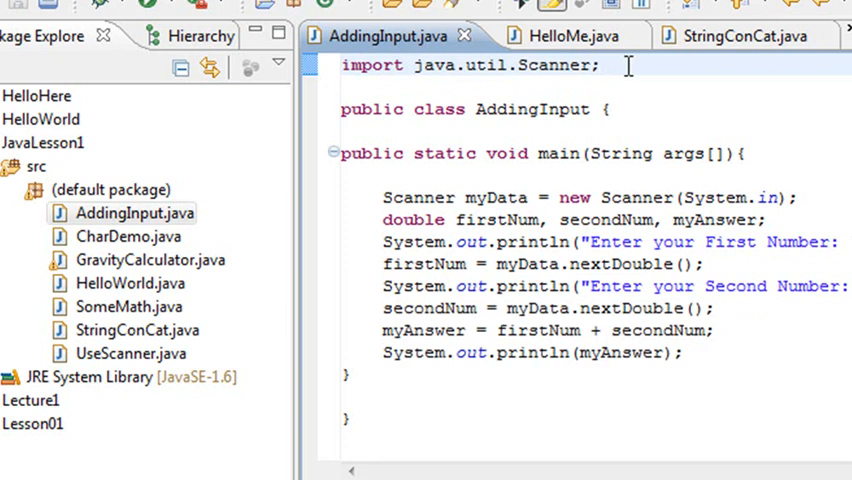
{"action": "double_click", "coordinate": [593, 65]}
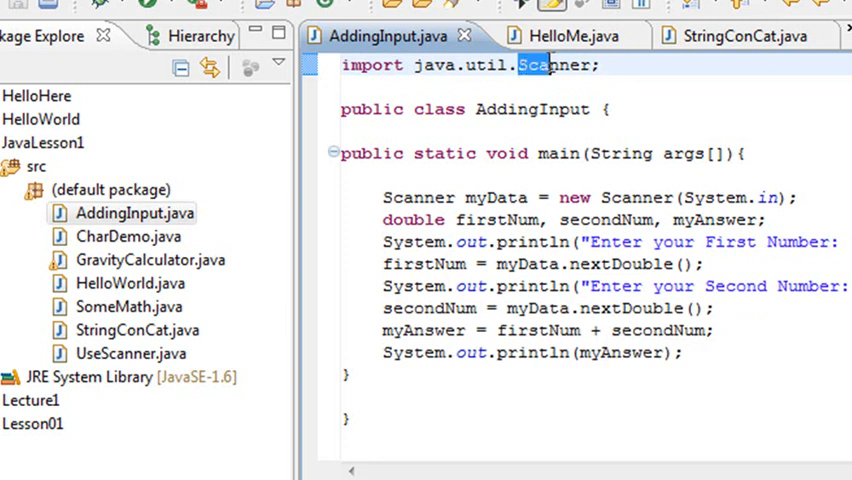
{"action": "left_click", "coordinate": [608, 65]}
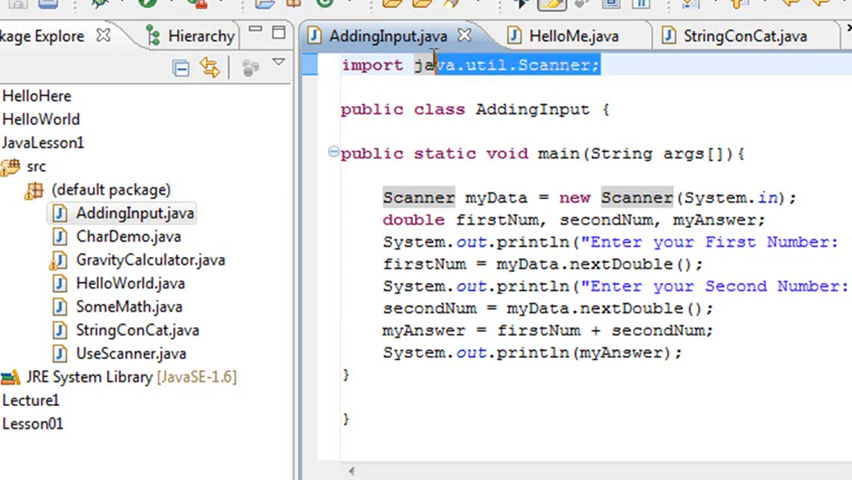
{"action": "left_click_drag", "start_coordinate": [610, 64], "coordinate": [342, 64]}
{"action": "left_click", "coordinate": [640, 60]}
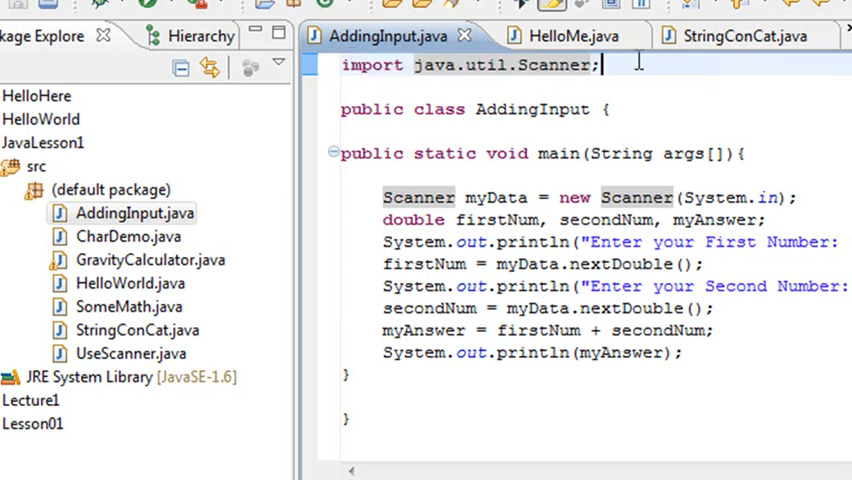
{"action": "left_click", "coordinate": [412, 90]}
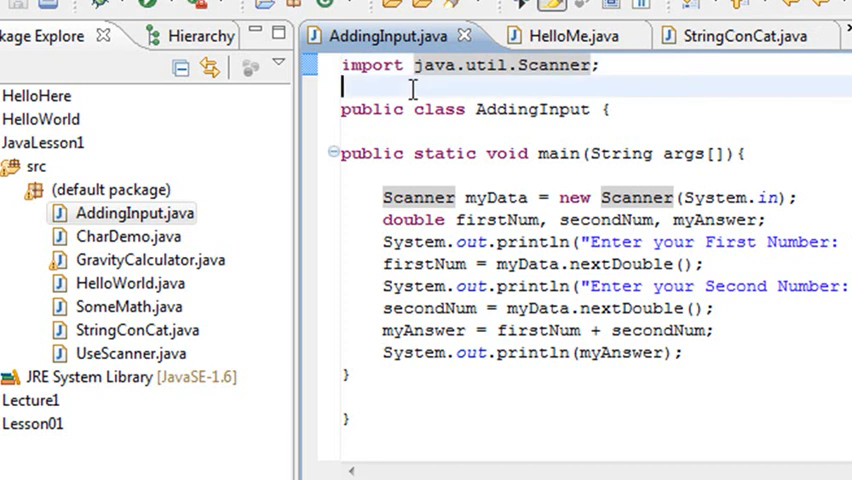
Move the Scanner import line below the class declaration with Alt+Down to show the errors.
{"action": "left_click_drag", "start_coordinate": [620, 64], "coordinate": [311, 75]}
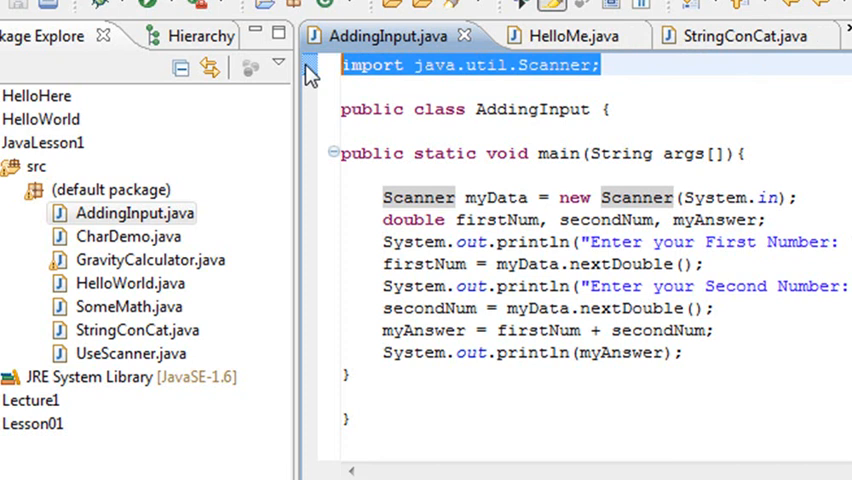
{"action": "key", "text": "alt+Down"}
{"action": "key", "text": "alt+Down"}
{"action": "key", "text": "alt+Down"}
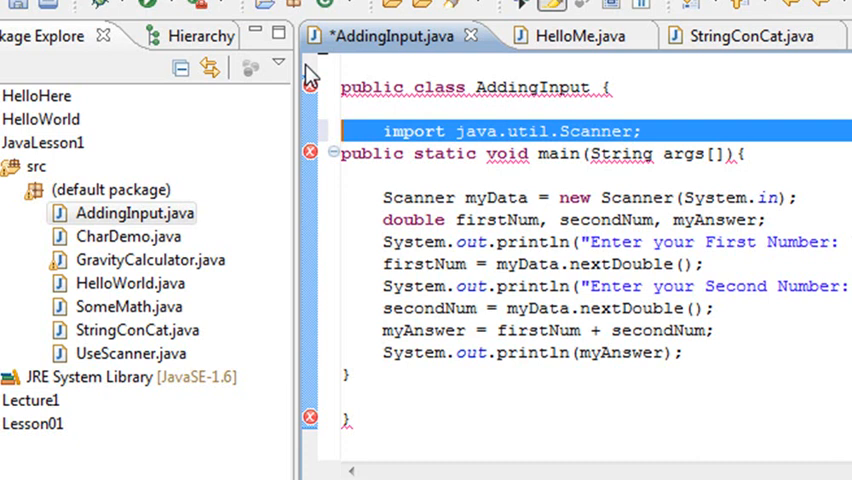
Move the import back above the class with Alt+Up and add a blank line after it.
{"action": "key", "text": "alt+Up"}
{"action": "left_click", "coordinate": [605, 86]}
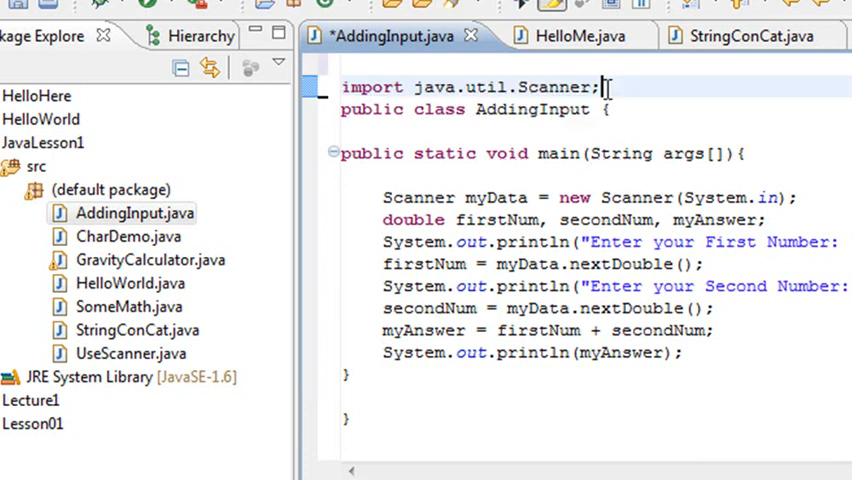
{"action": "key", "text": "Return"}
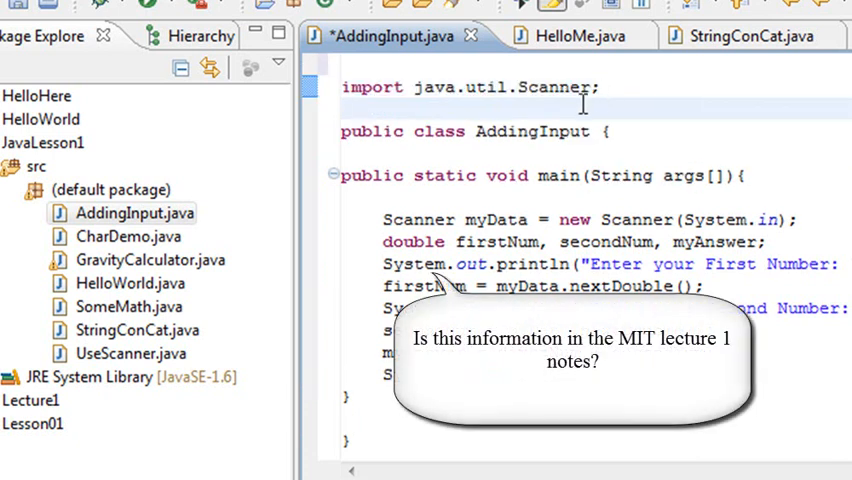